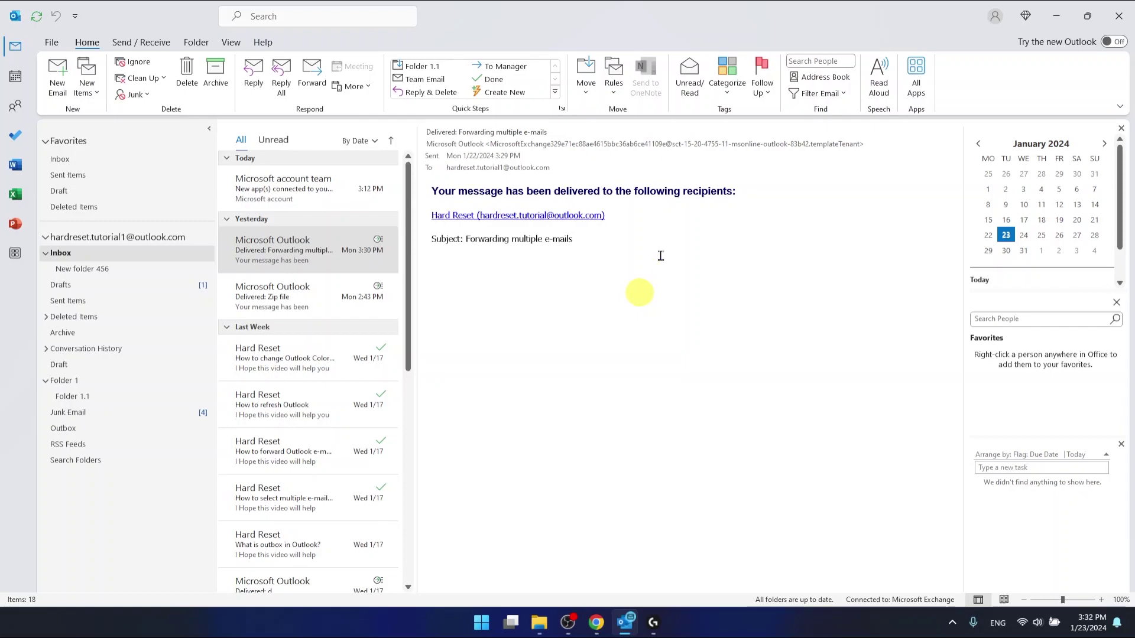
Hide Outlook to the desktop, clear the icon selection, and bring Outlook back
left_click(1056, 16)
left_click_drag(642, 231, 413, 329)
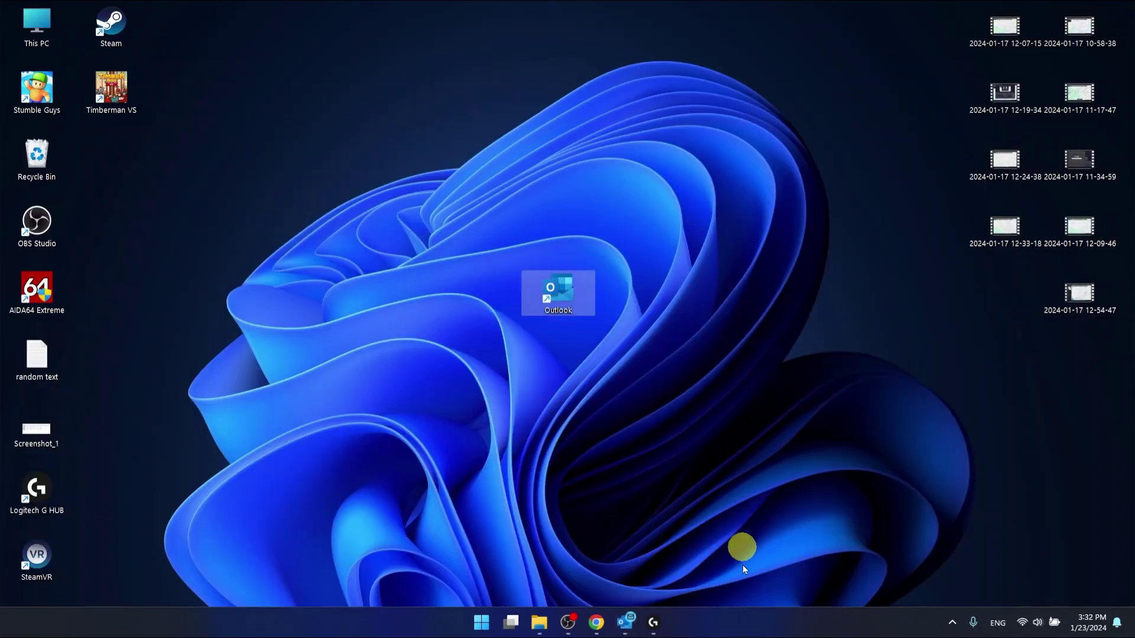
left_click(657, 556)
mouse_move(626, 622)
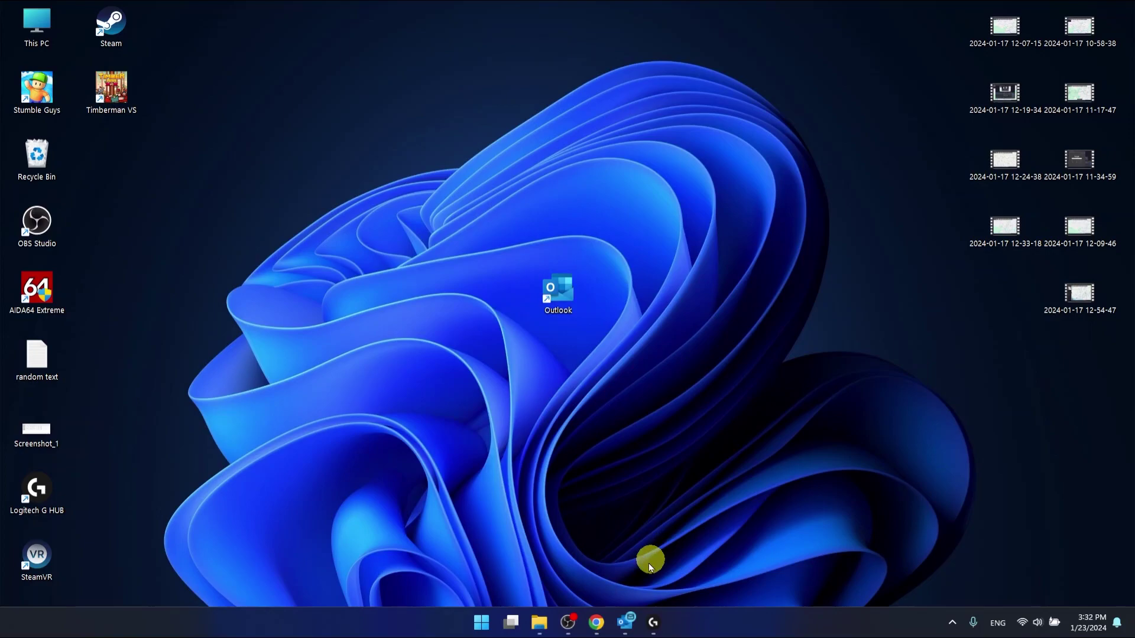
left_click(630, 623)
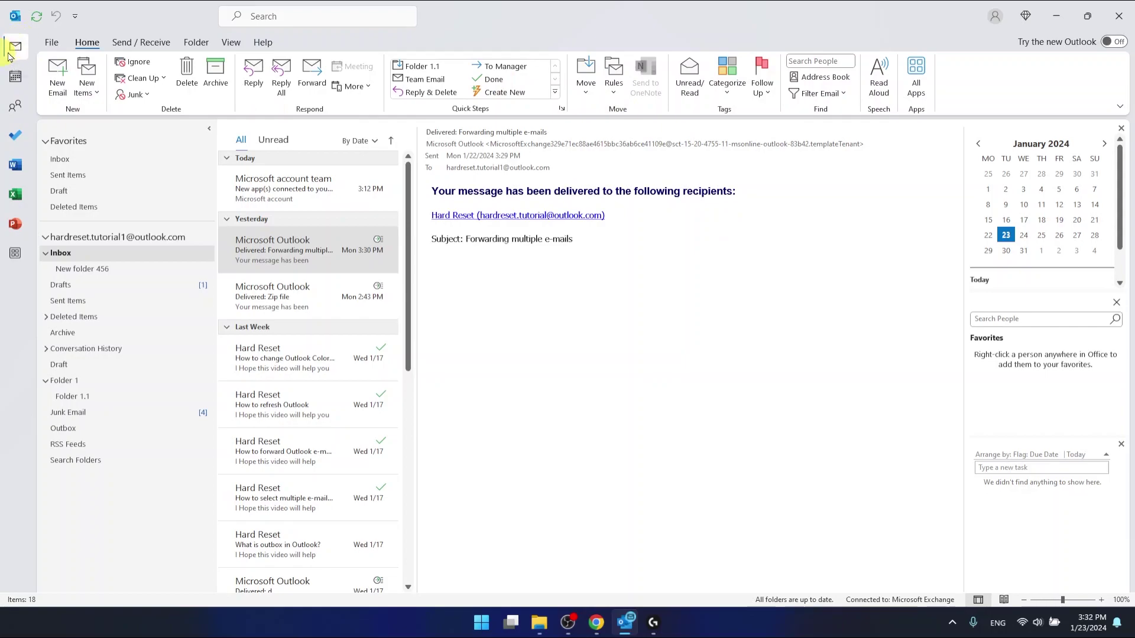
Look at the calendar and the Send/Receive commands, then return to the mail Home tab
left_click(15, 76)
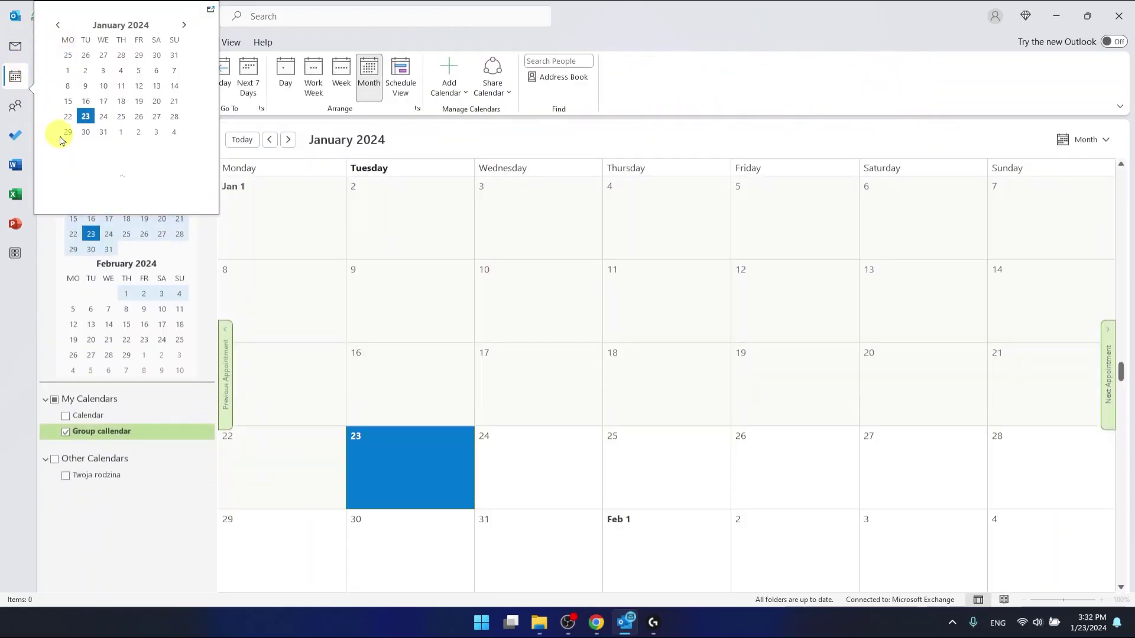
left_click(15, 52)
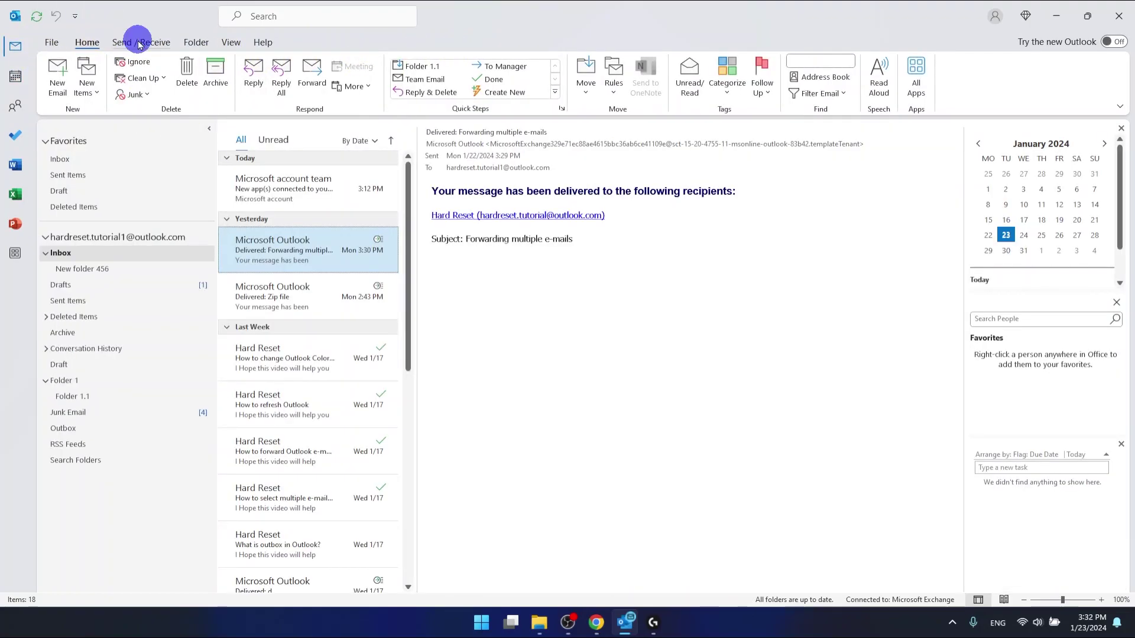
left_click(136, 41)
left_click(87, 43)
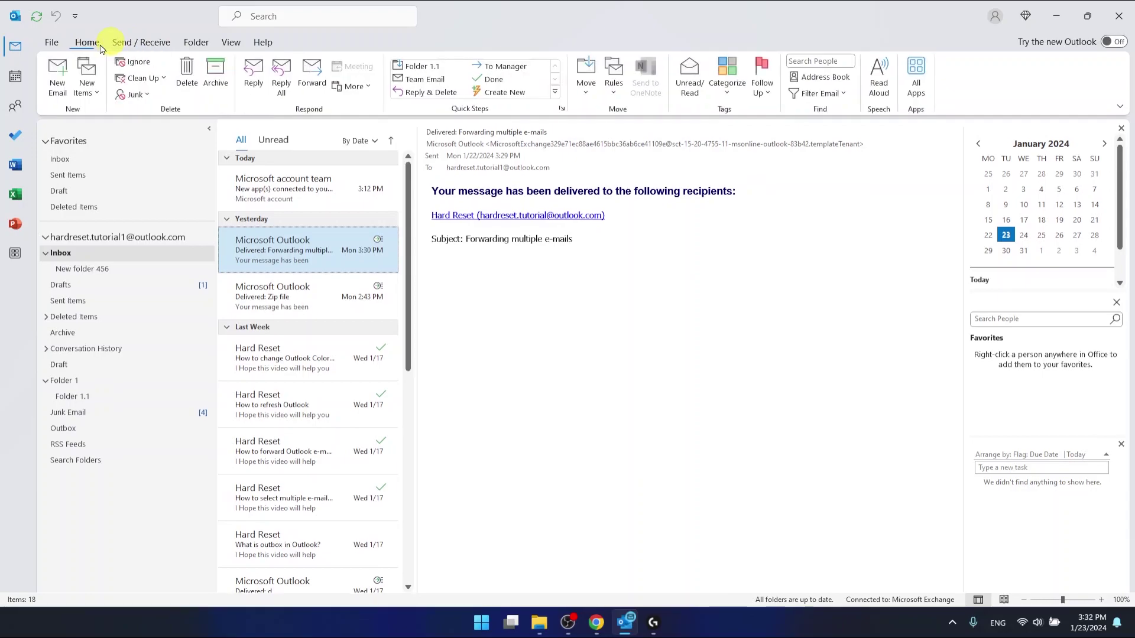
Try the Rules menu's quick rule option, then choose Manage Rules & Alerts
left_click(613, 88)
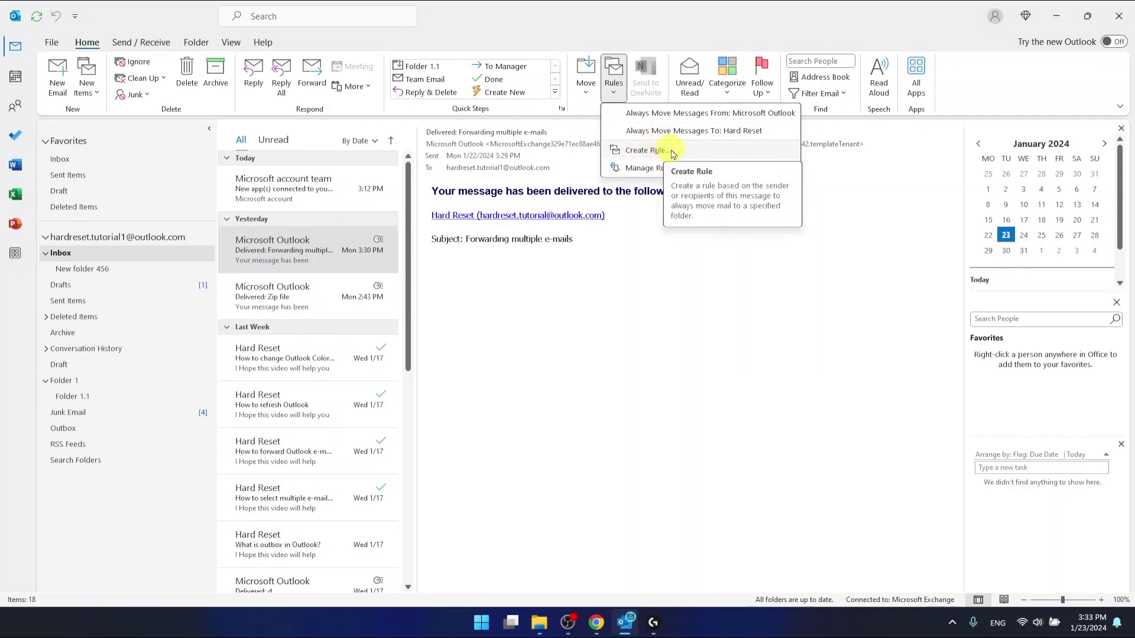
left_click(671, 154)
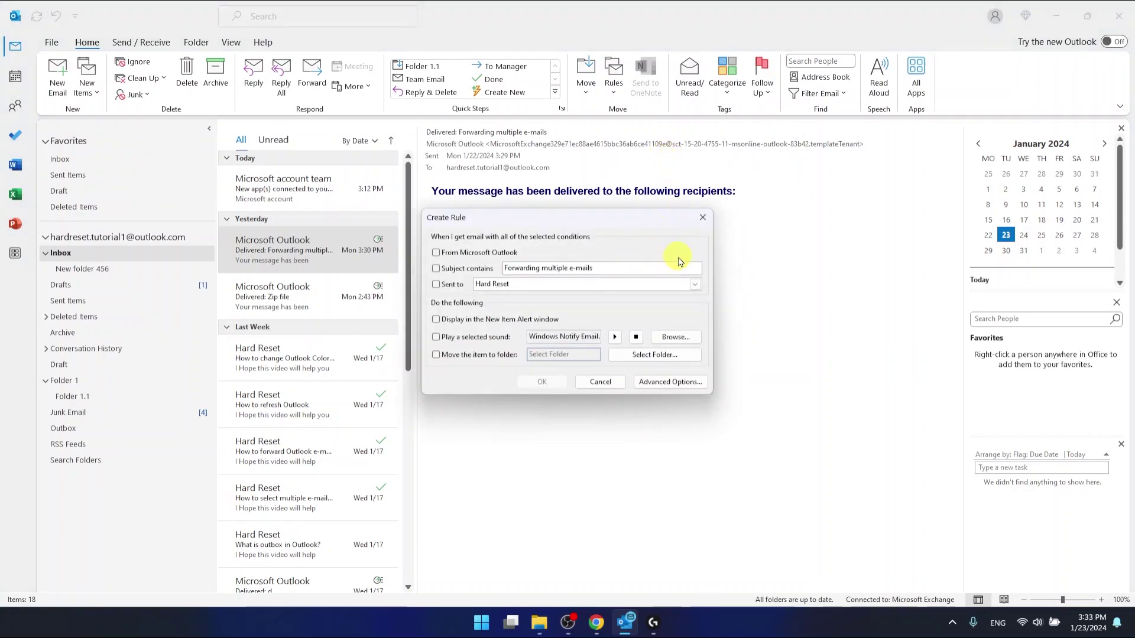
left_click(703, 220)
left_click(586, 83)
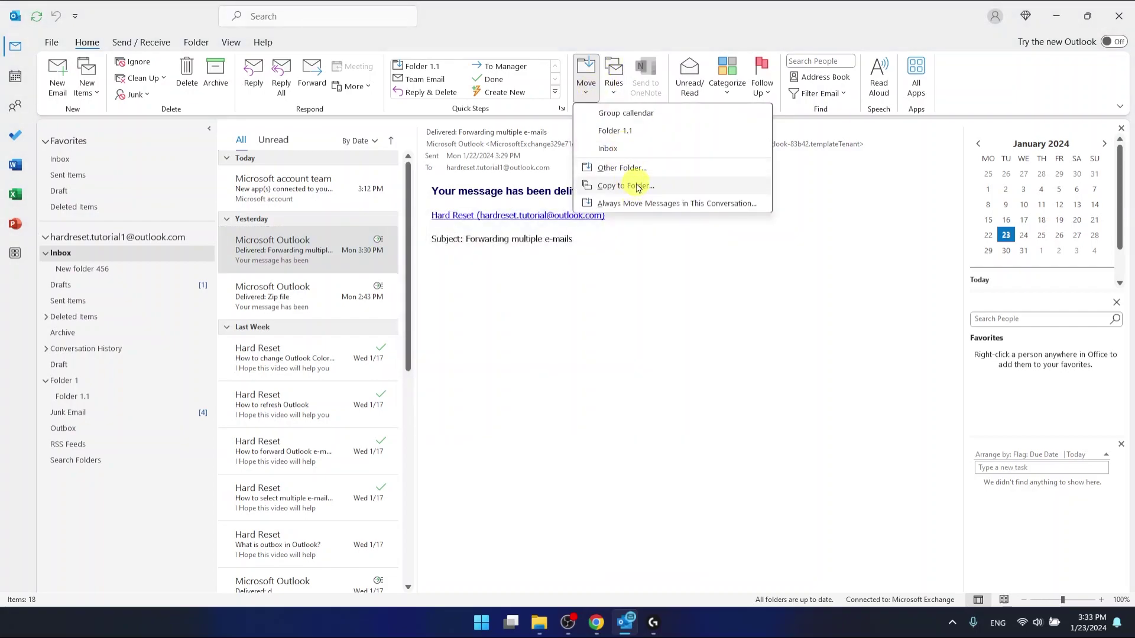
left_click(613, 83)
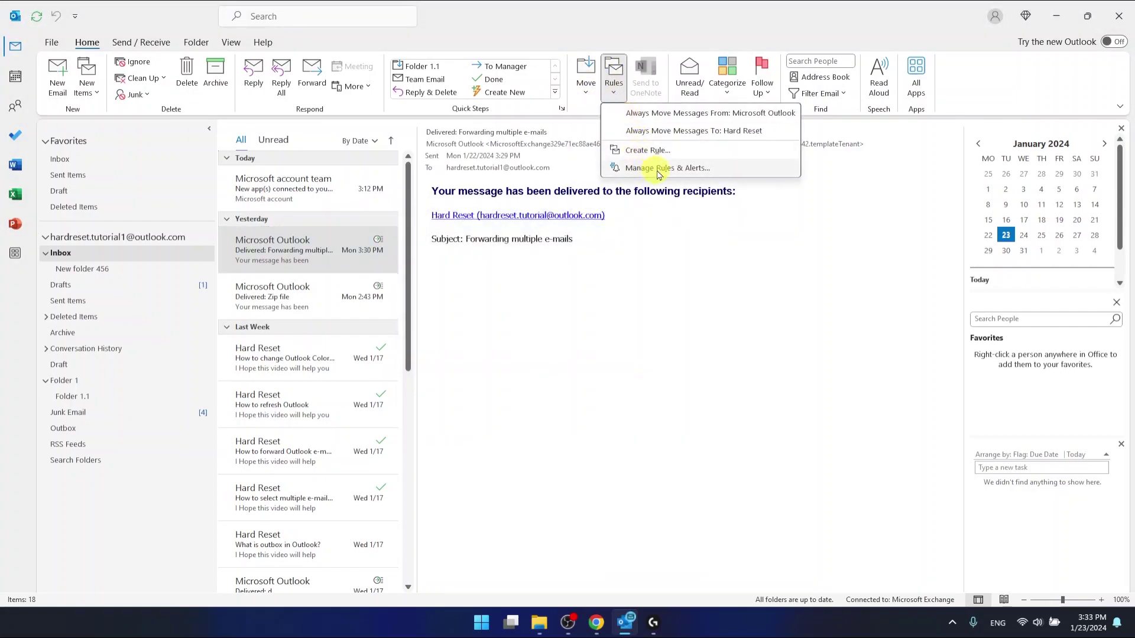
left_click(680, 168)
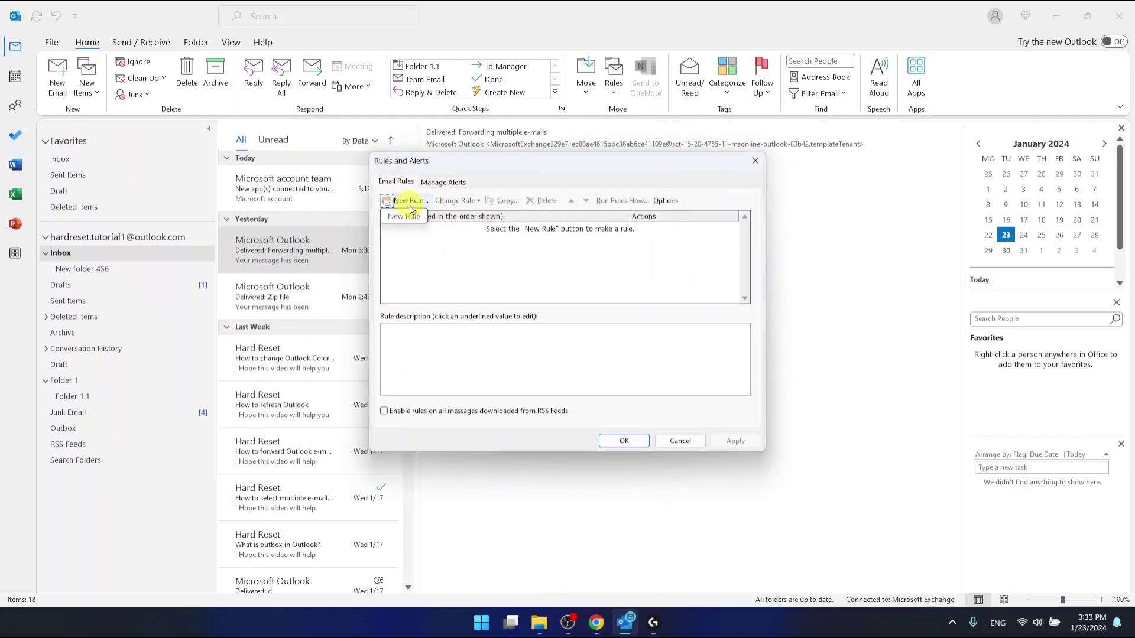
Start a new blank rule using 'Apply rule on messages I receive' and advance to conditions
left_click(411, 204)
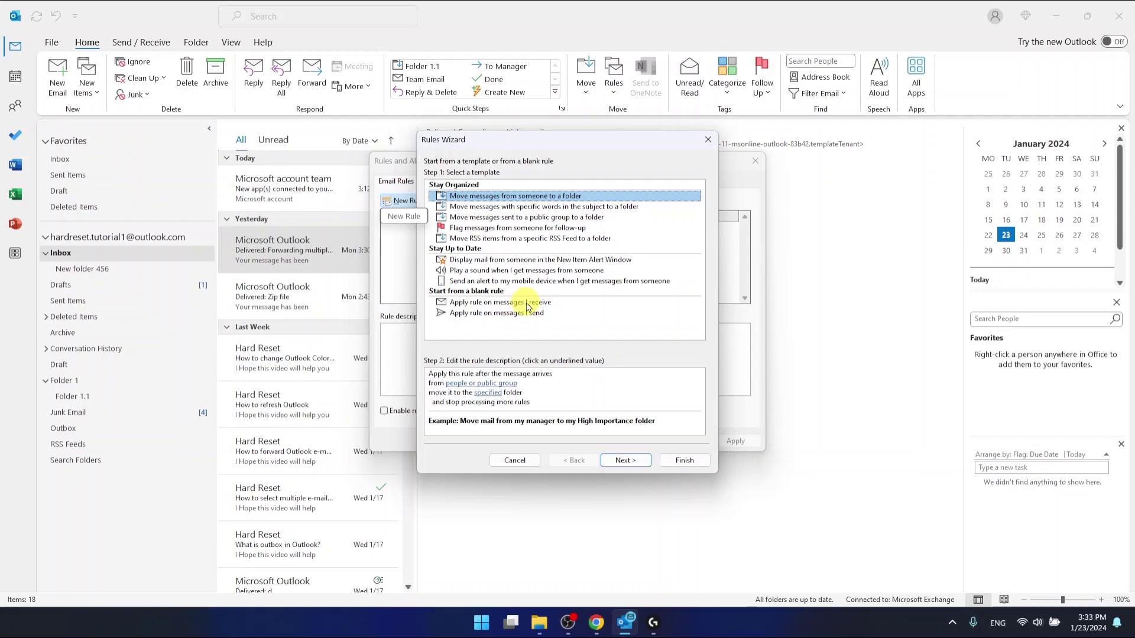
left_click(523, 303)
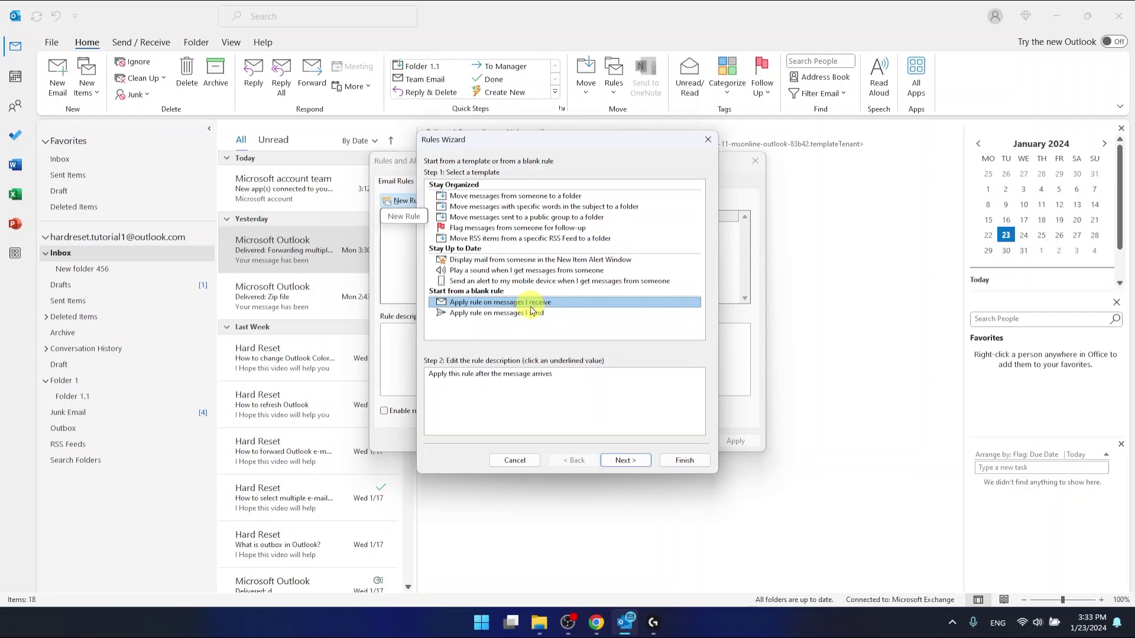
left_click(626, 461)
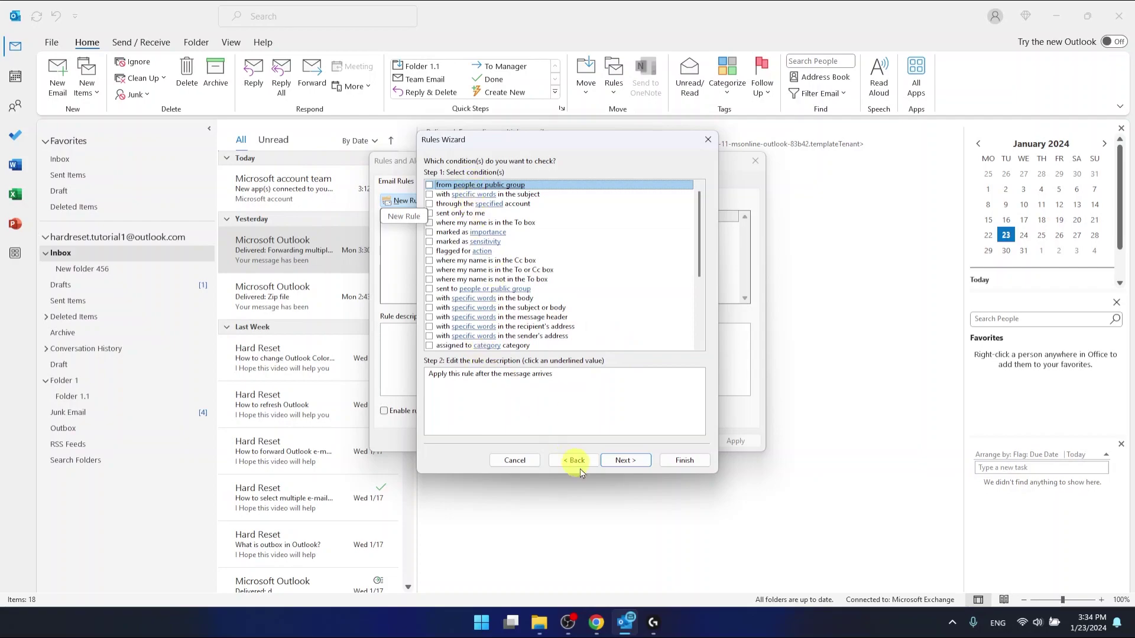
Leave every condition unticked and confirm the rule applies to every message
left_click(628, 462)
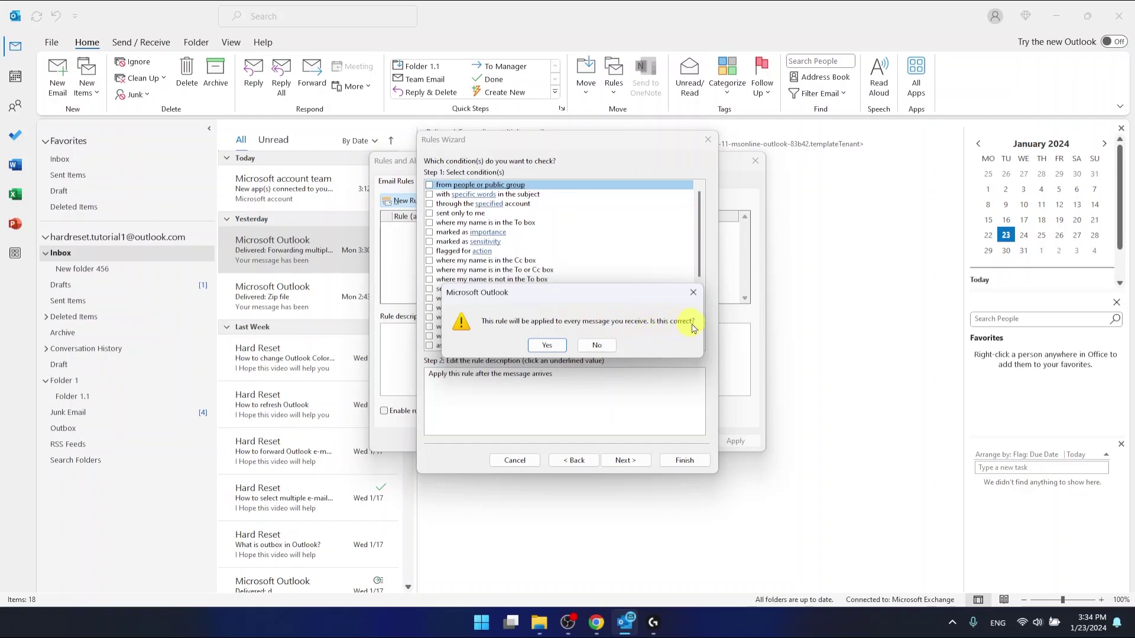
left_click(547, 349)
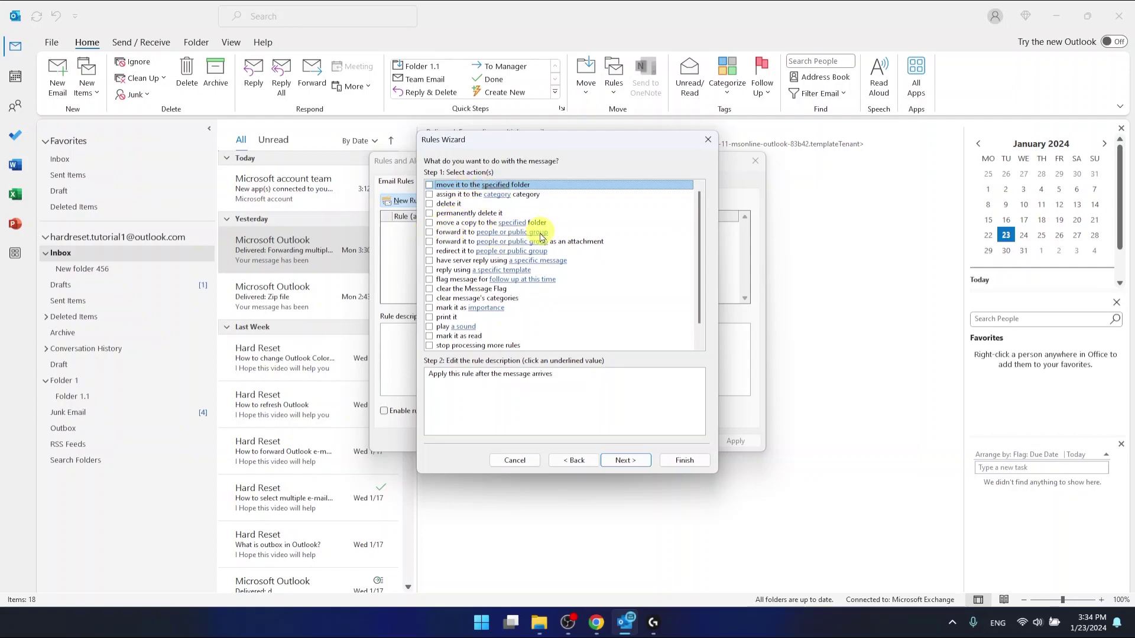
Tick the 'forward to people or public group' and 'stop processing more rules' actions, dismissing the missing-recipient warning
left_click(429, 231)
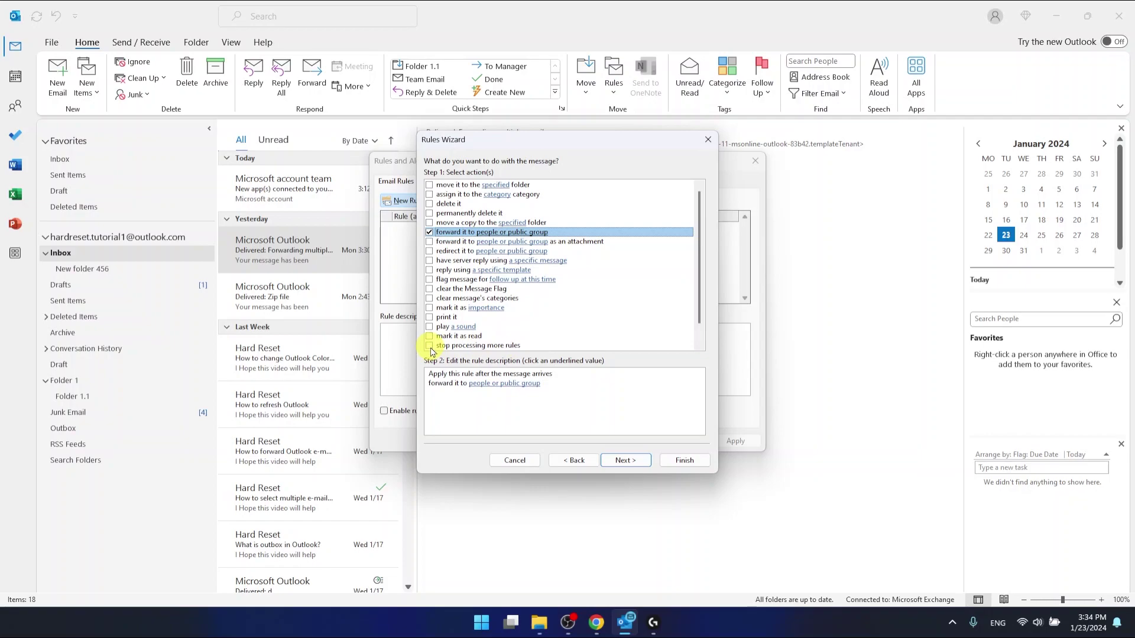
left_click(430, 347)
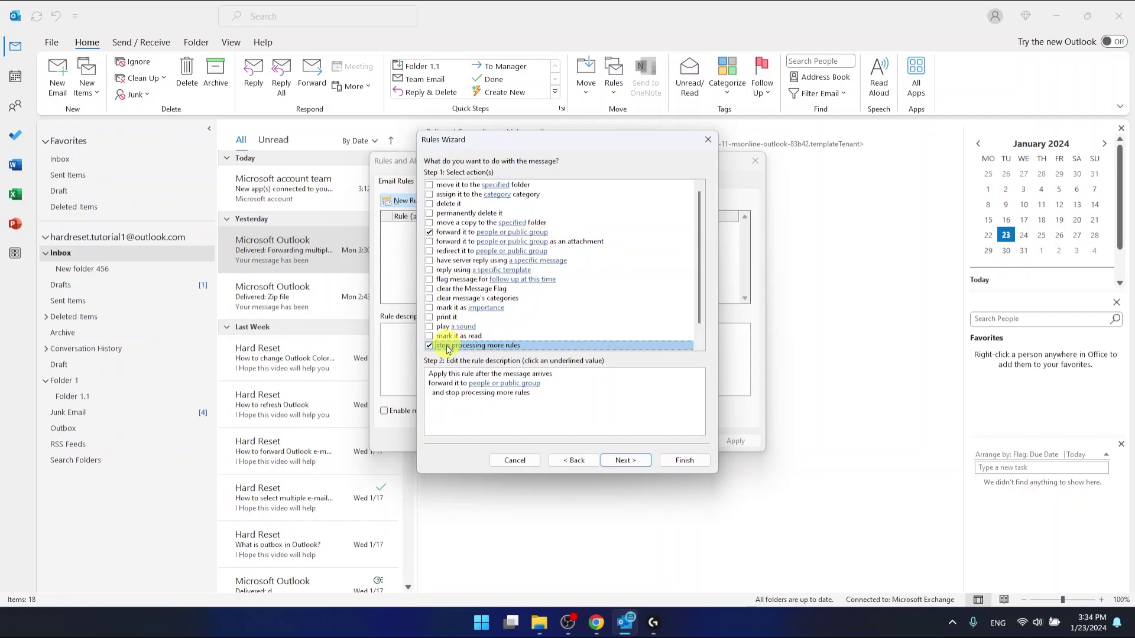
left_click(624, 460)
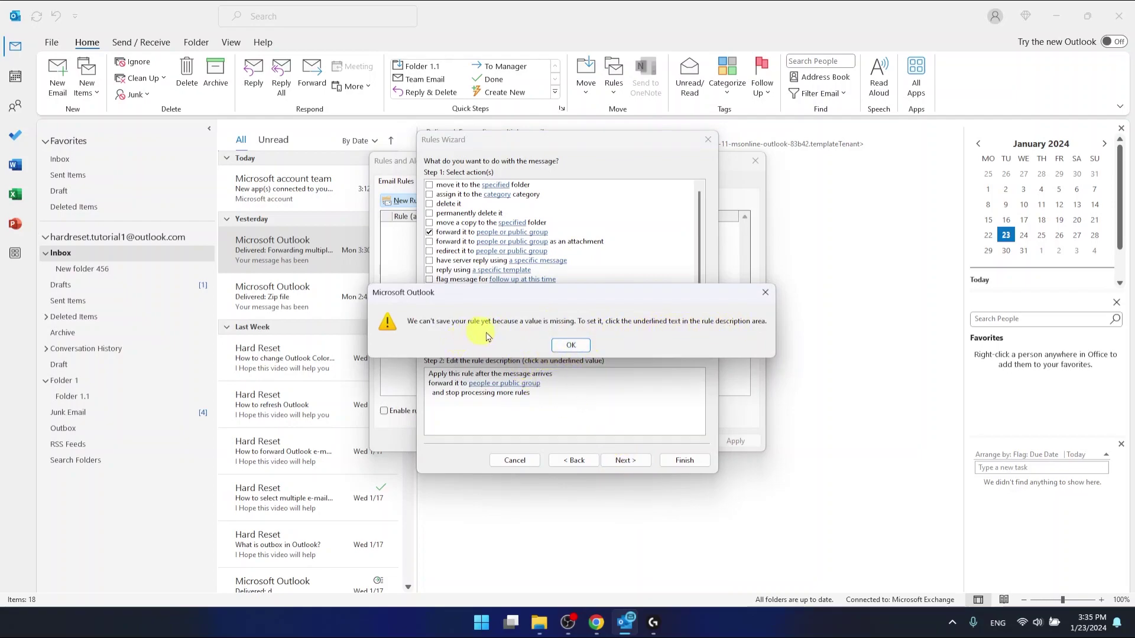
left_click(571, 346)
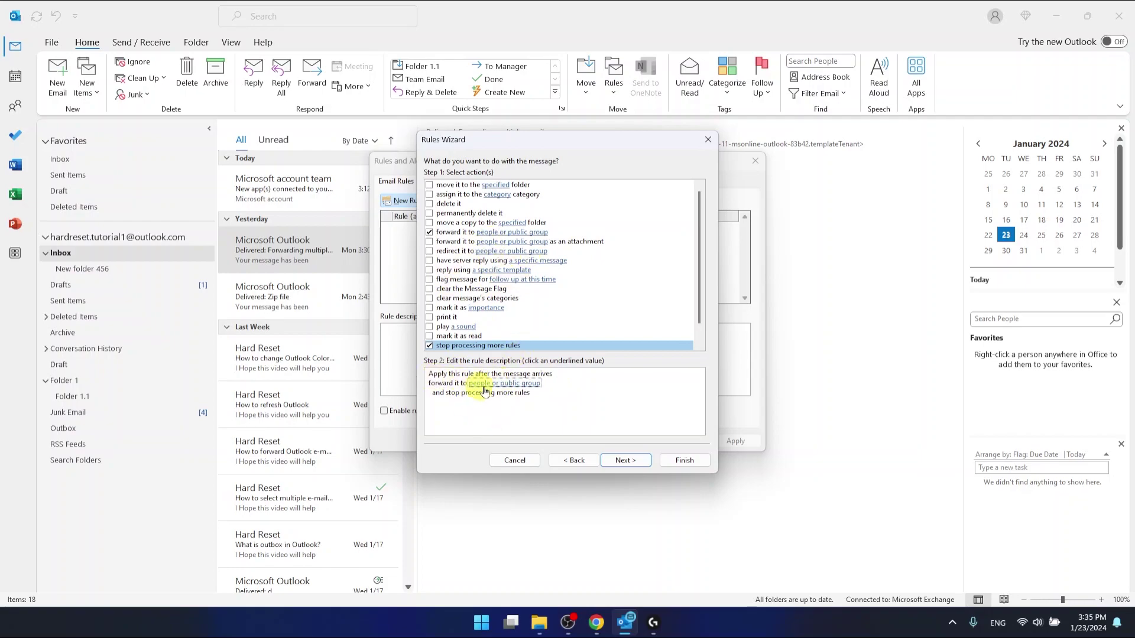
Set Hard Reset tut as the forwarding recipient
left_click(494, 385)
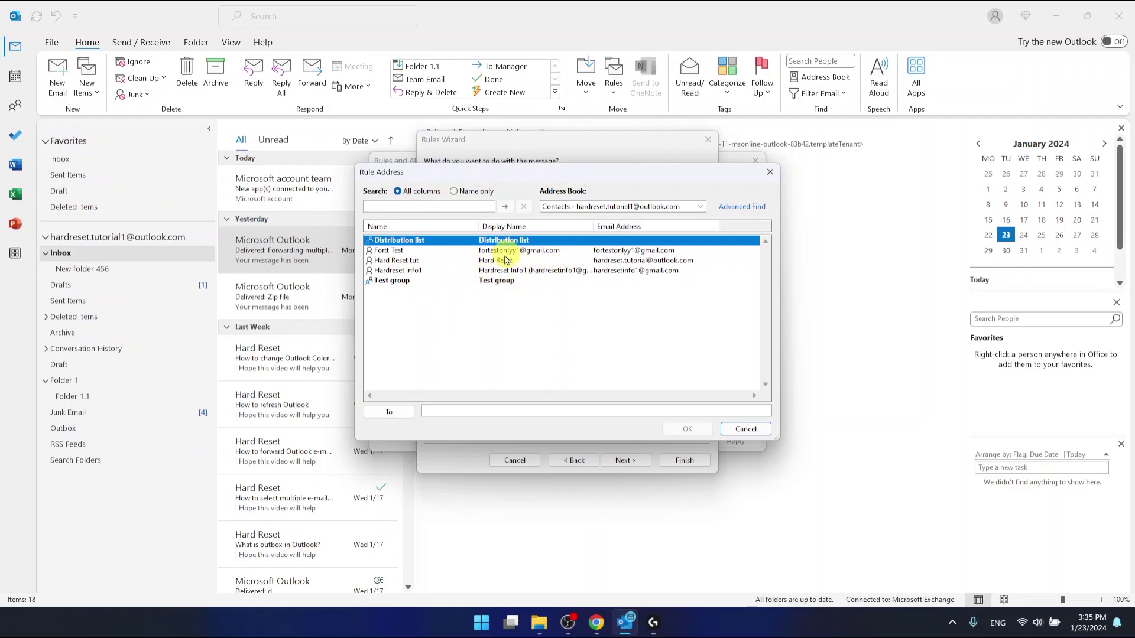
left_click(504, 261)
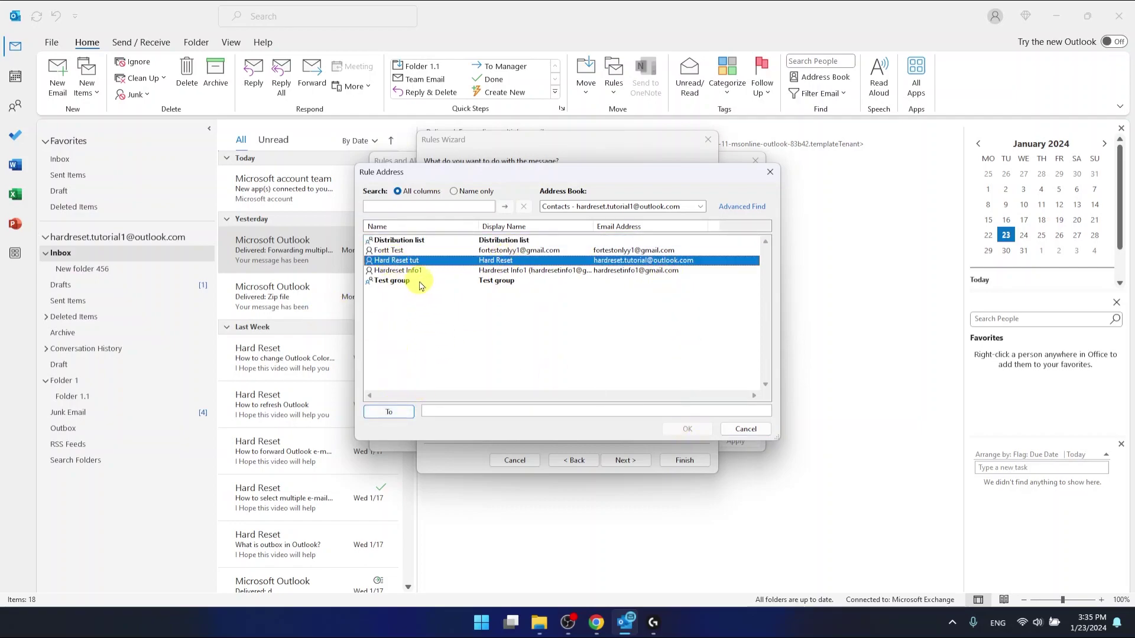
left_click(396, 418)
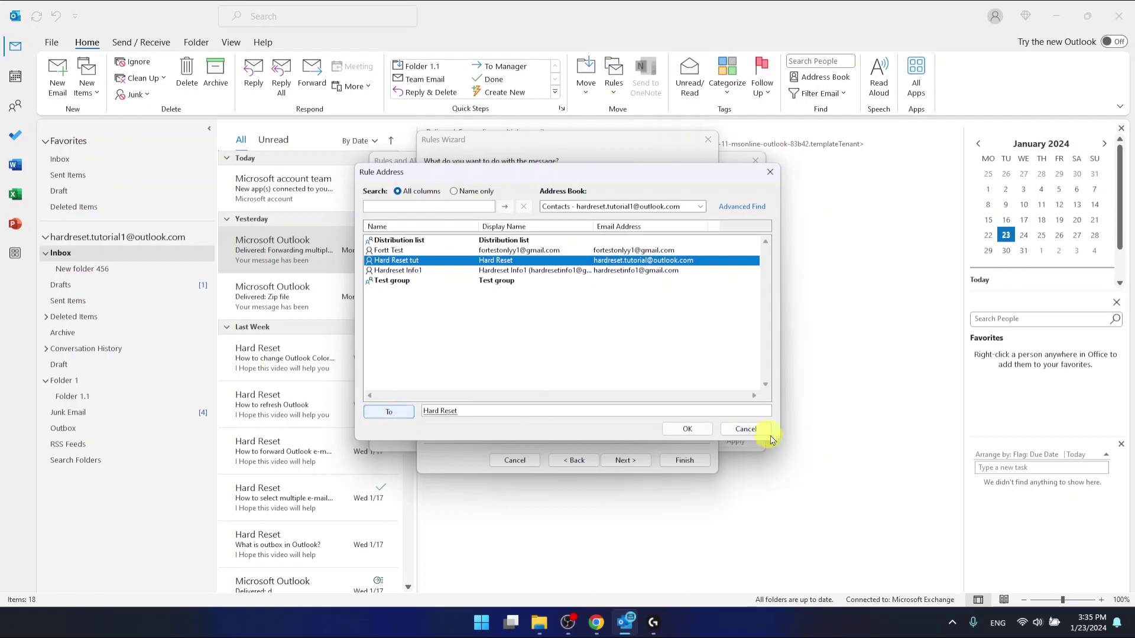
left_click(687, 430)
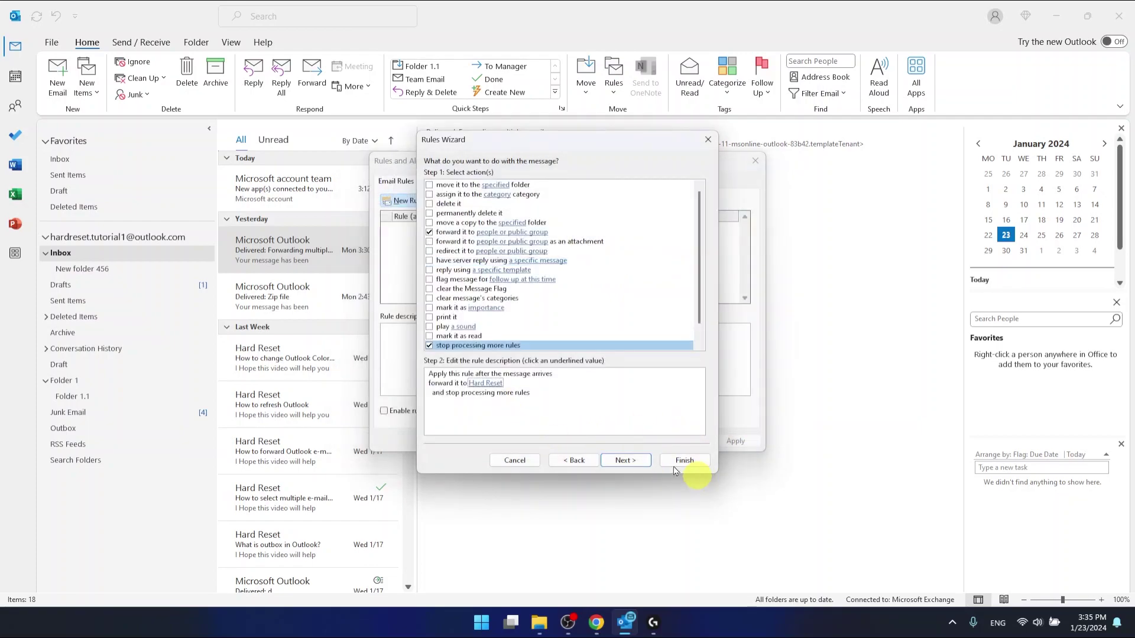
Skip the exceptions step without selecting any exception
left_click(625, 462)
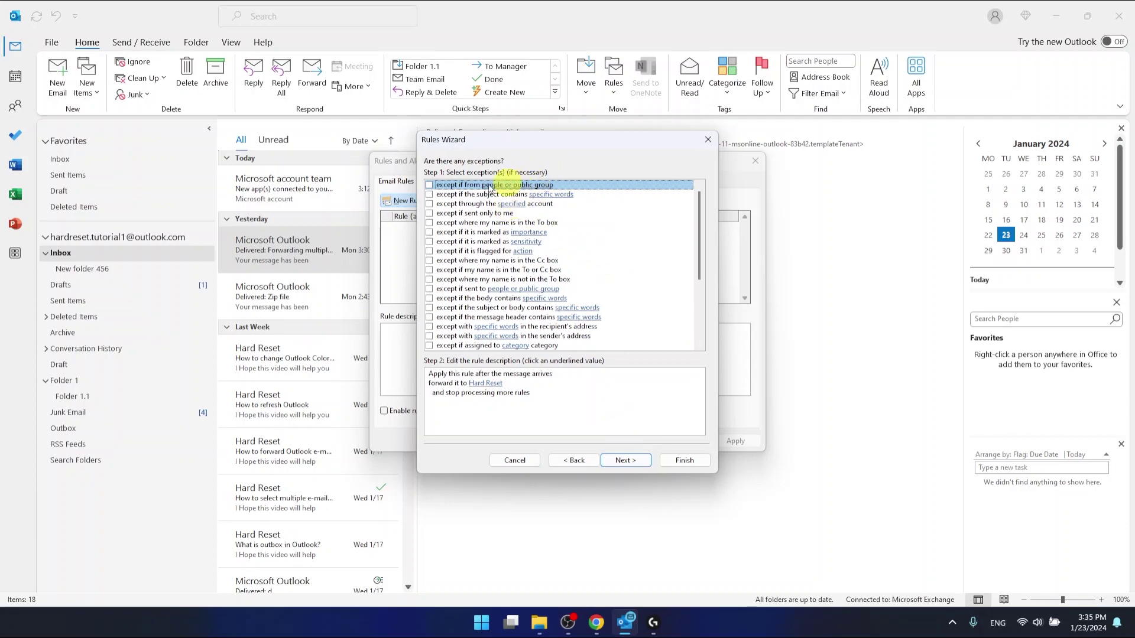
scroll(500, 231, "down", 4)
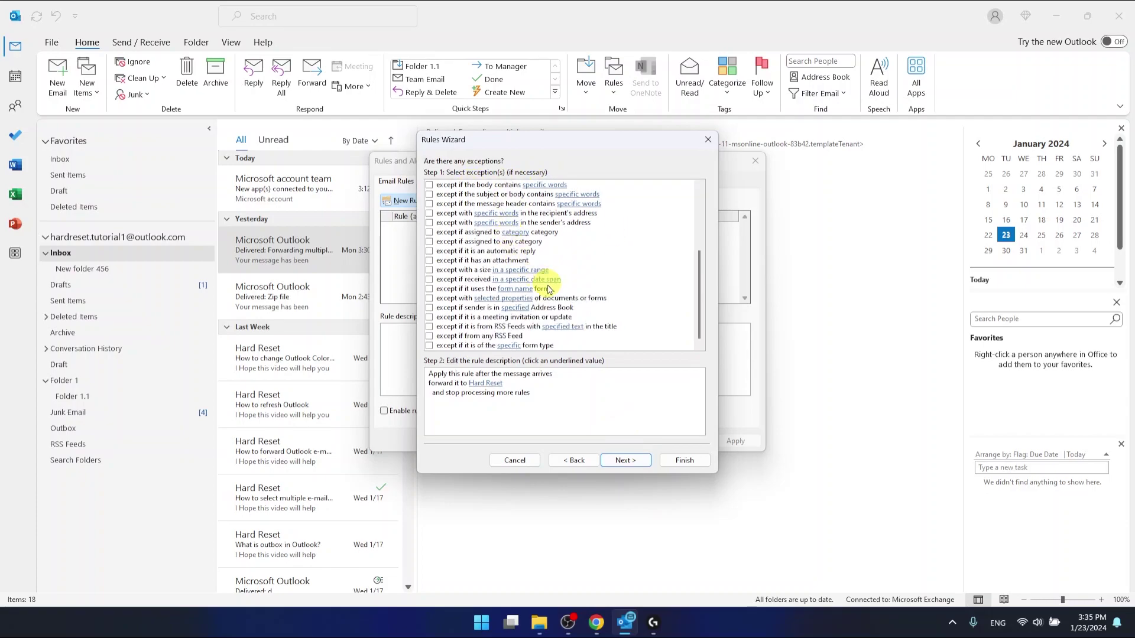
scroll(544, 275, "up", 2)
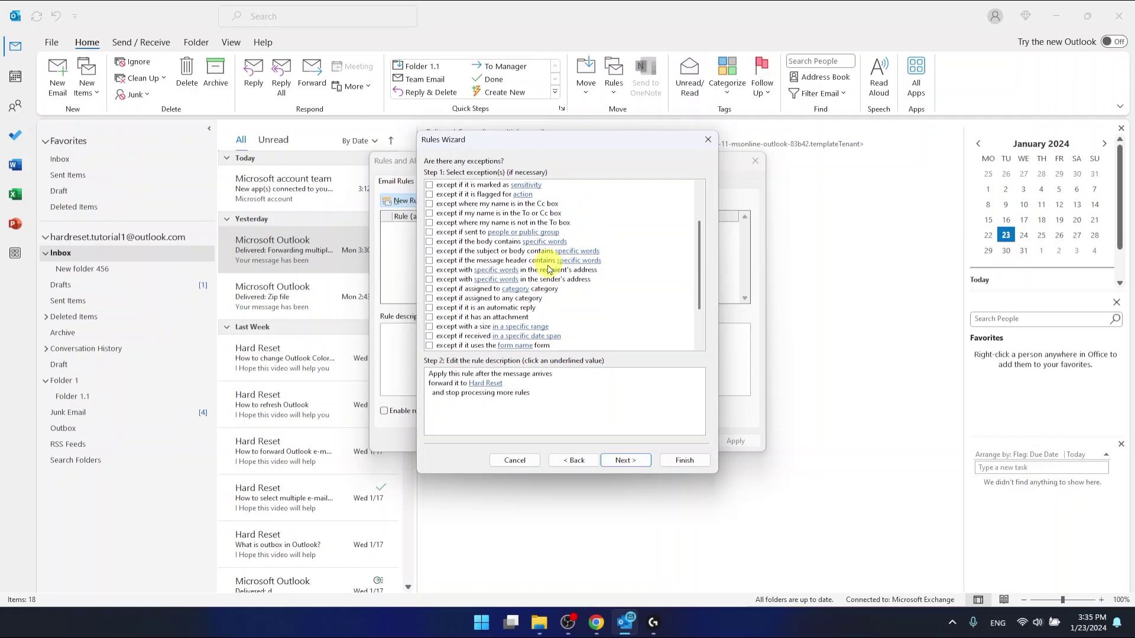
scroll(576, 254, "up", 2)
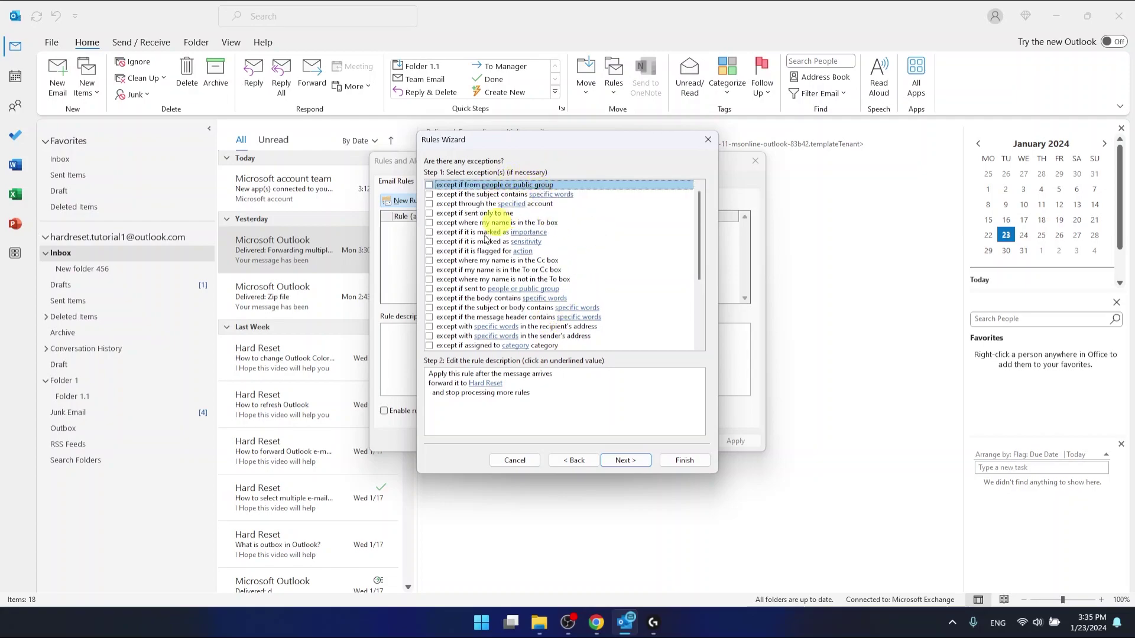
left_click(623, 461)
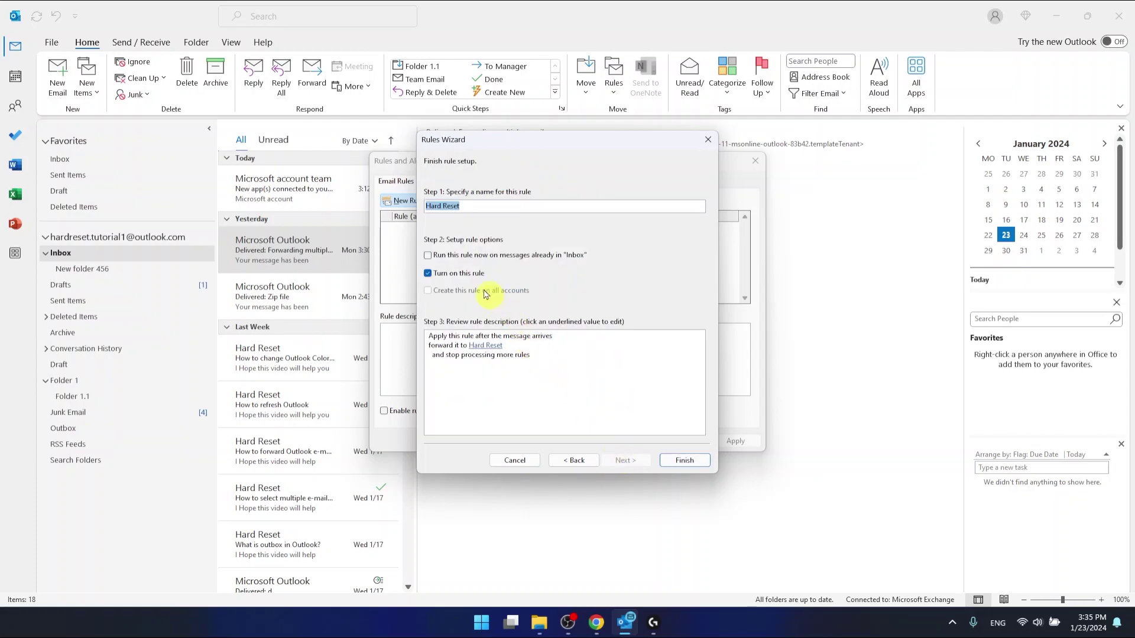
Rename the rule to 'Forwarding e-mails To hard reset tut'
left_click(476, 207)
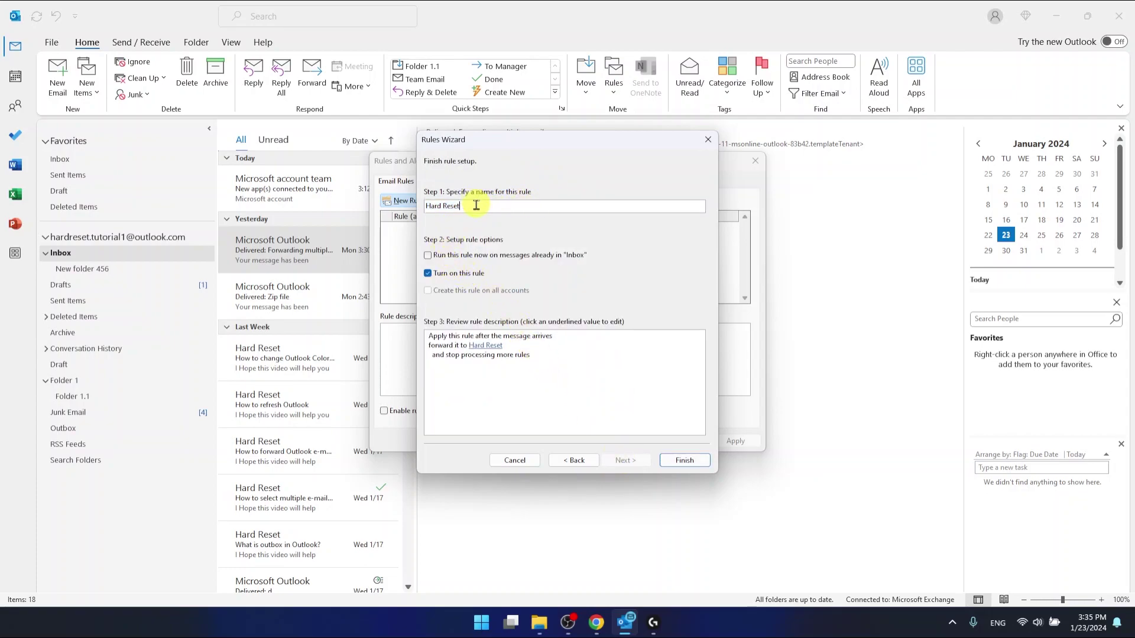
left_click_drag(473, 206, 424, 202)
key("BackSpace")
type("Forwardi")
type("ng e-")
type("maild")
type("To")
type("rd res")
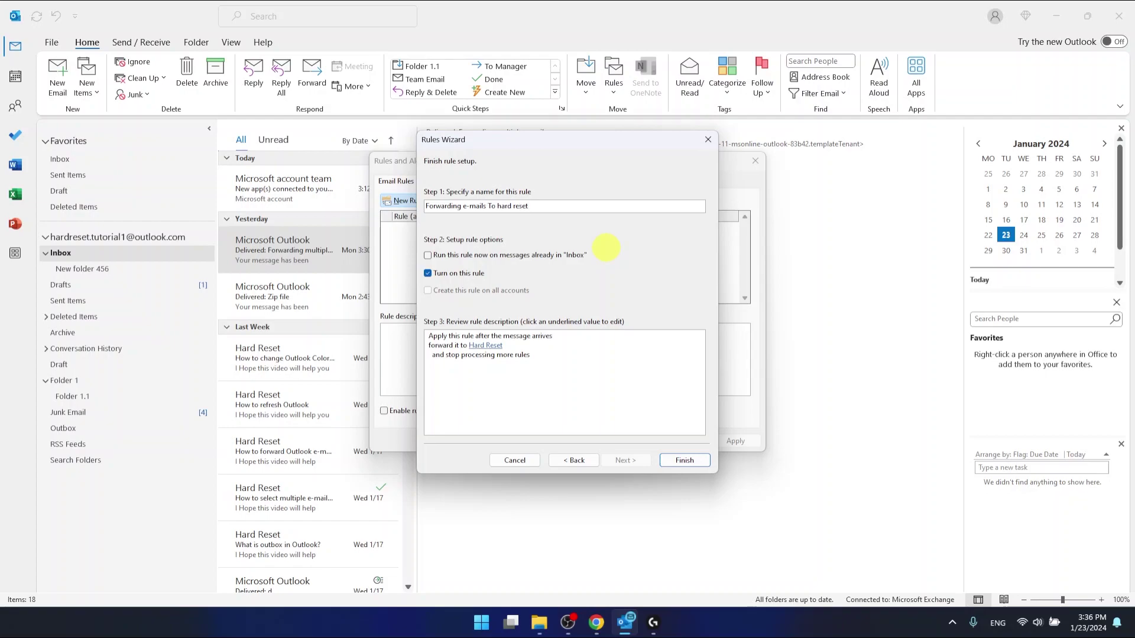
type("tut")
left_click_drag(555, 208, 427, 206)
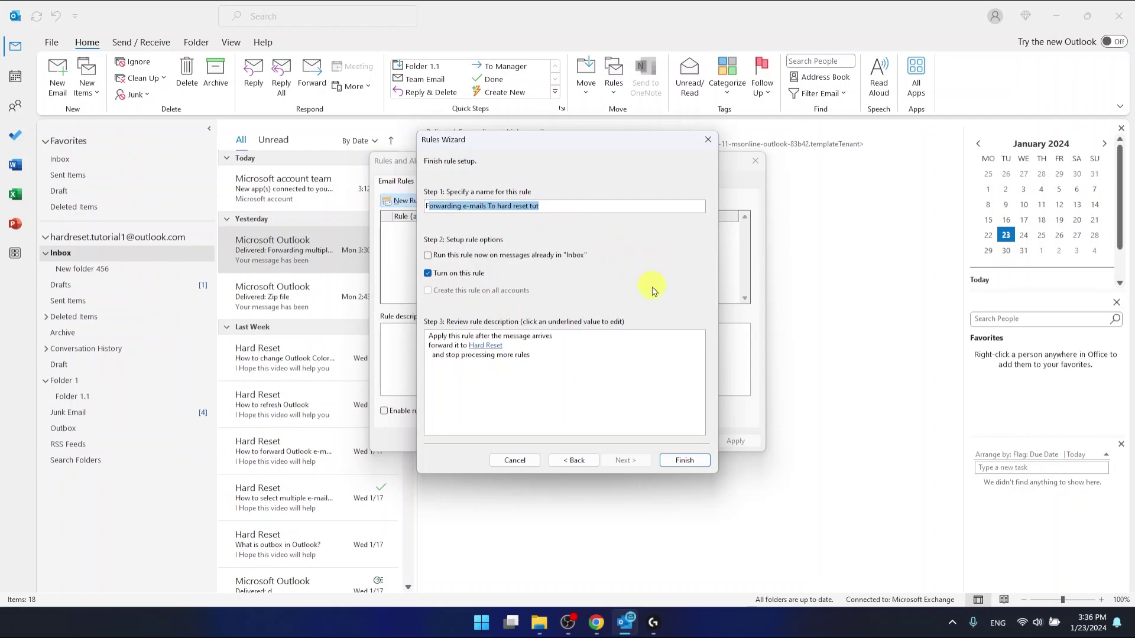
Finish the wizard, toggle the new rule's checkbox off and on, and apply the changes
left_click(685, 460)
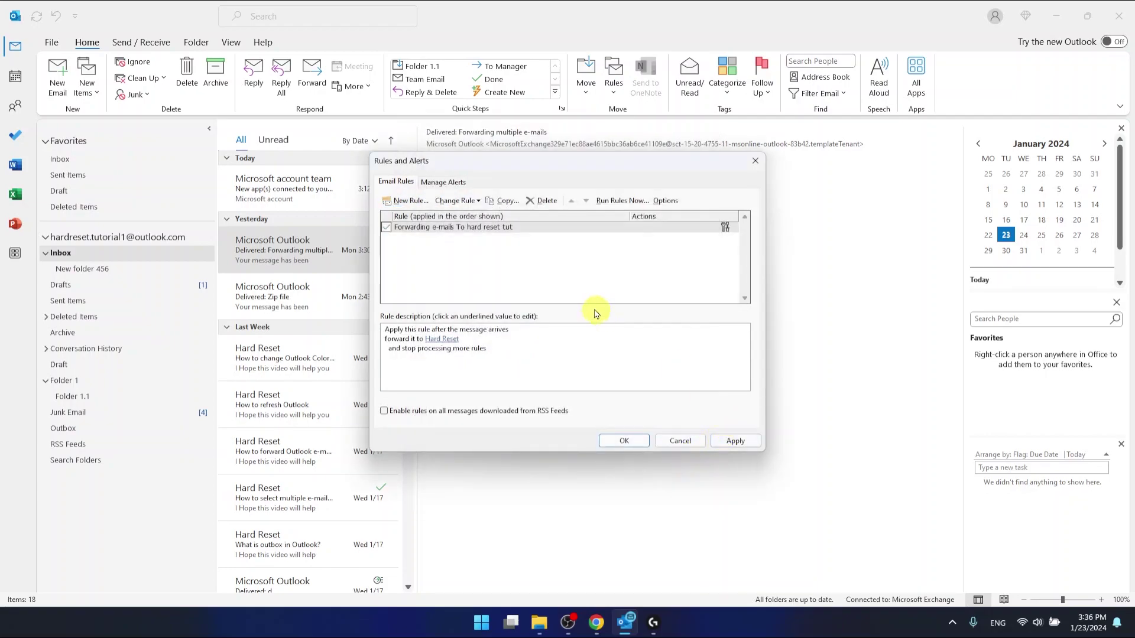
left_click(387, 227)
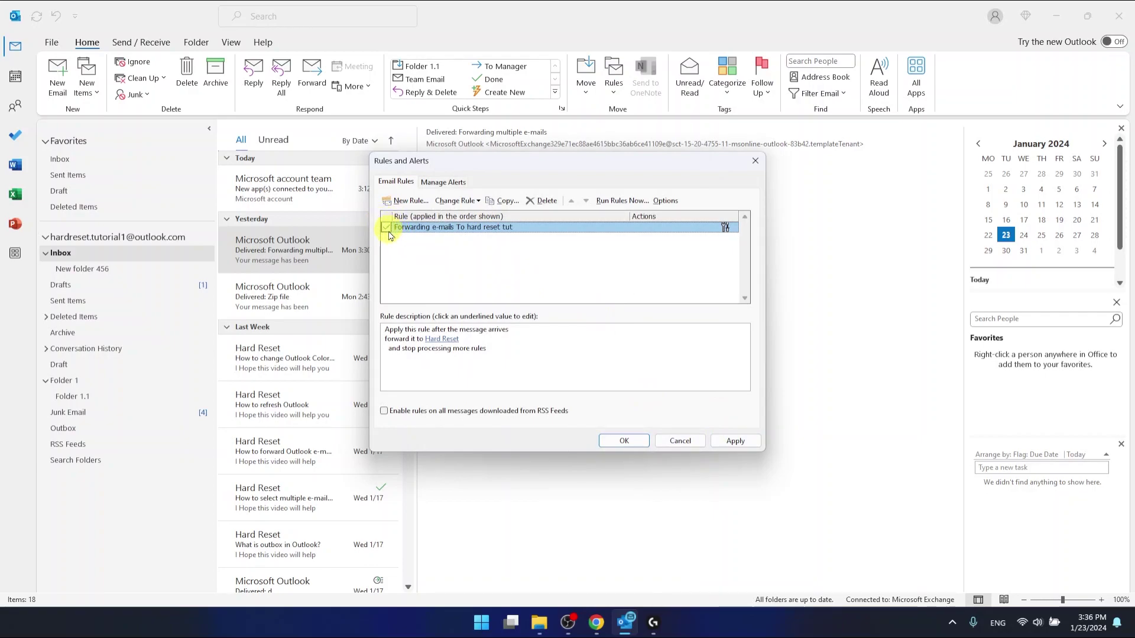
left_click(386, 227)
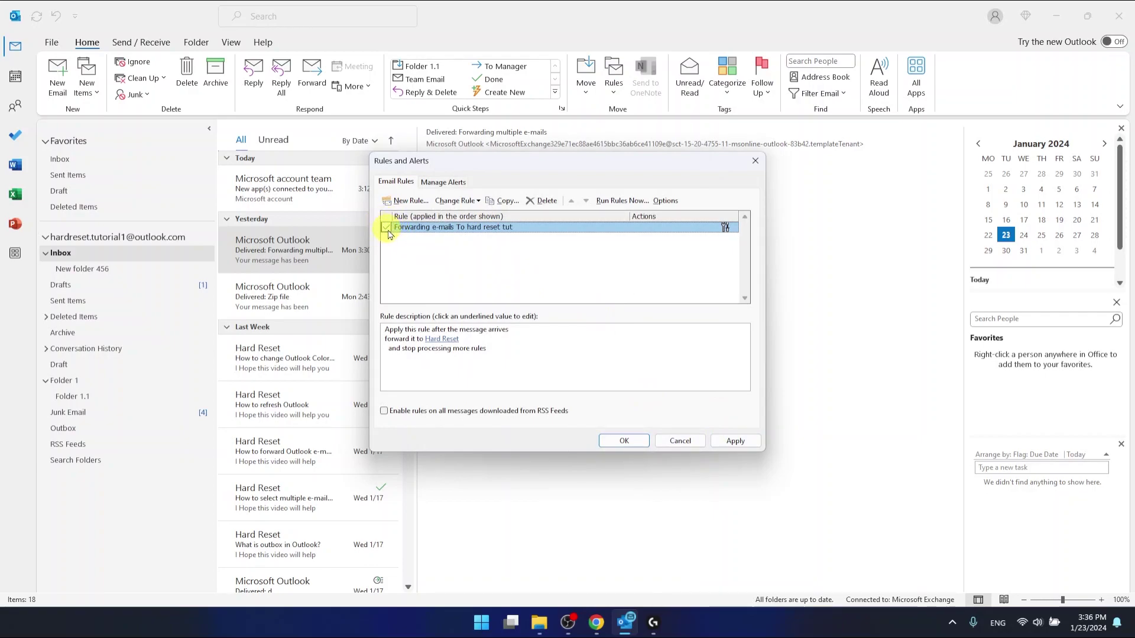
left_click(739, 444)
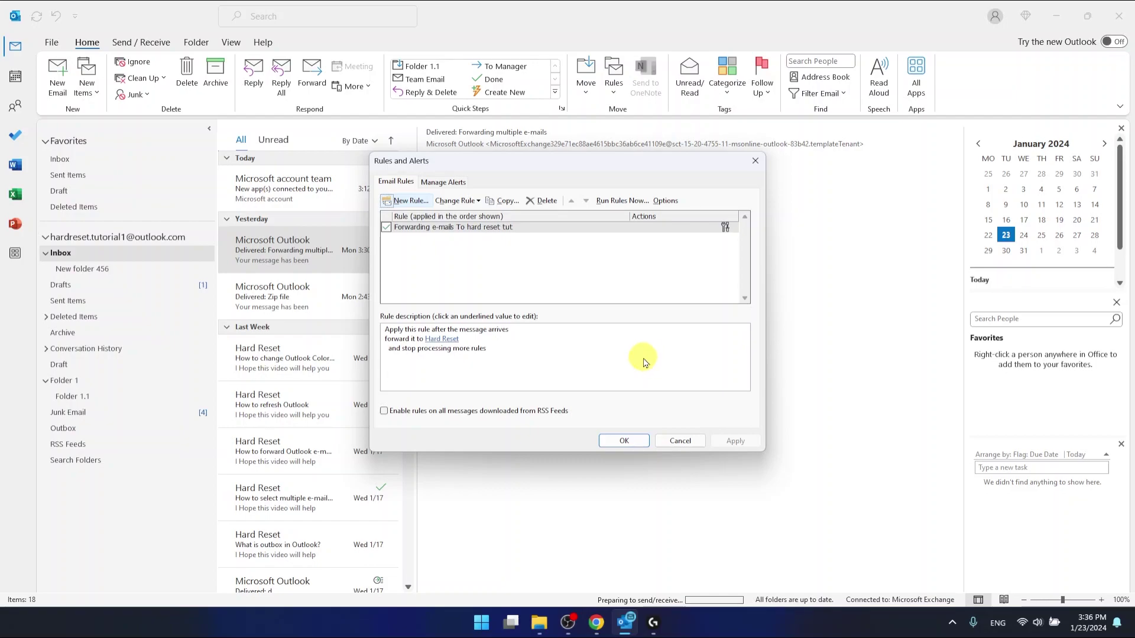
Confirm Rules and Alerts with OK to return to the inbox
left_click(754, 160)
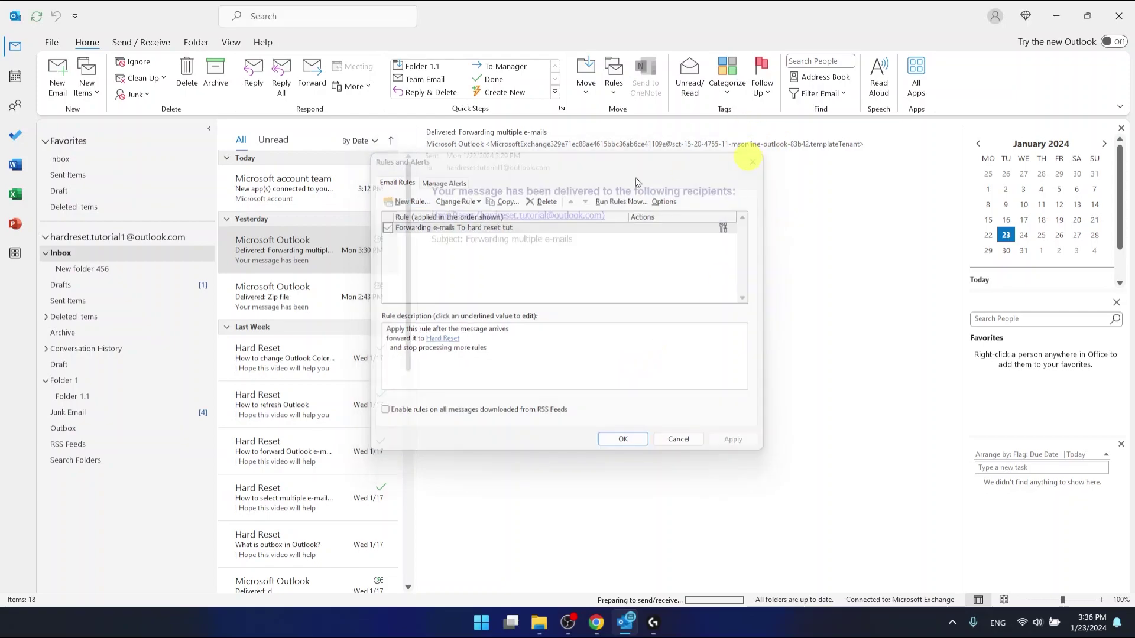